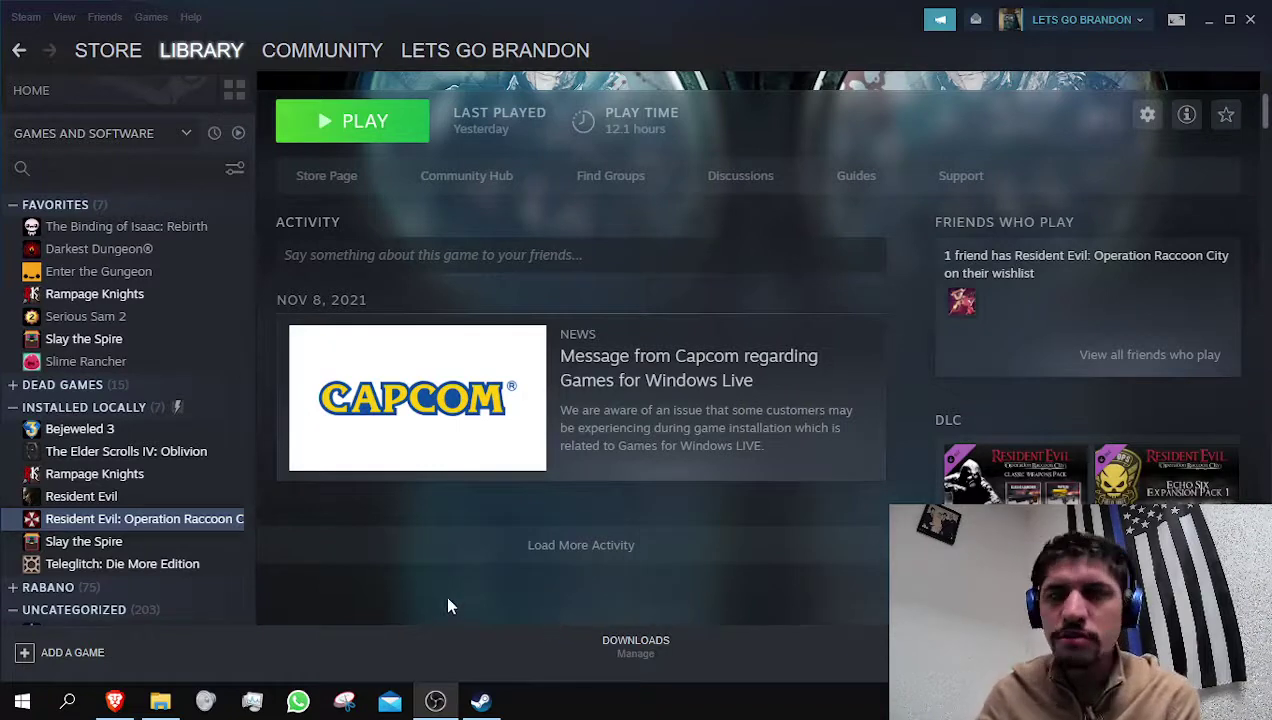
- Switch from the Steam library to Brave and scroll through the RE: ORC online guide's steps
left_click(482, 700)
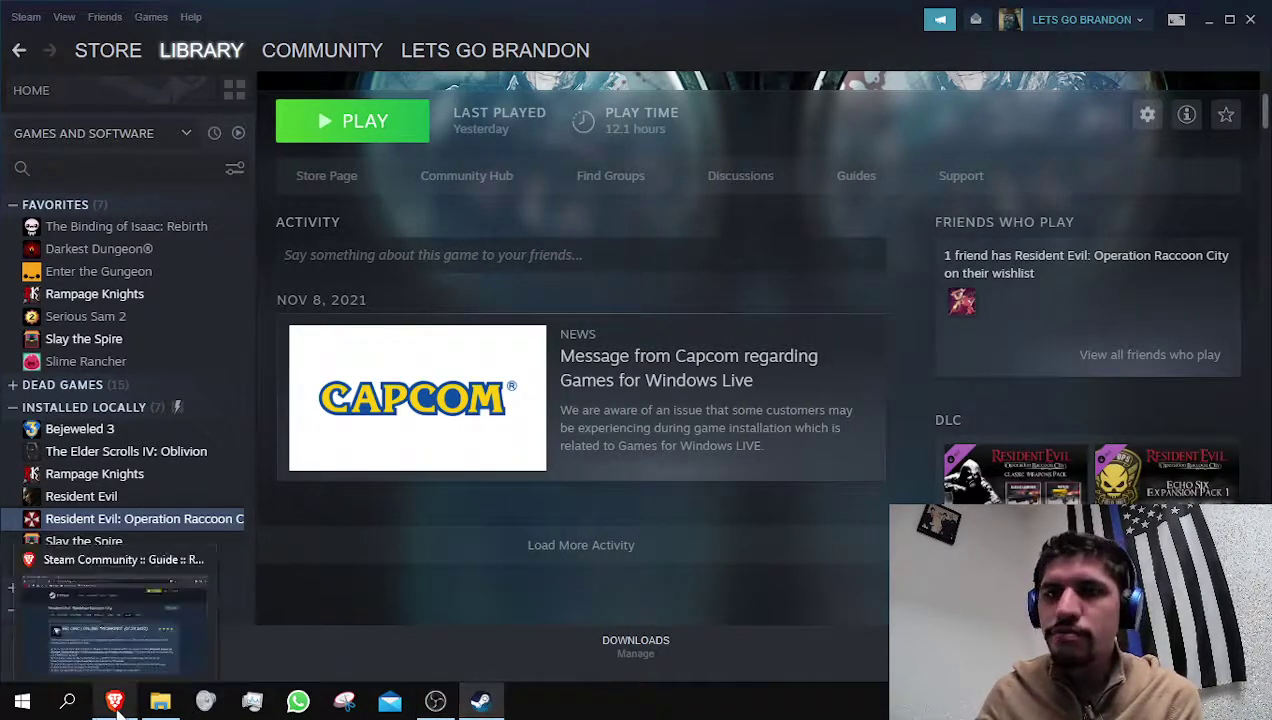
left_click(114, 700)
scroll(491, 568, "down", 2)
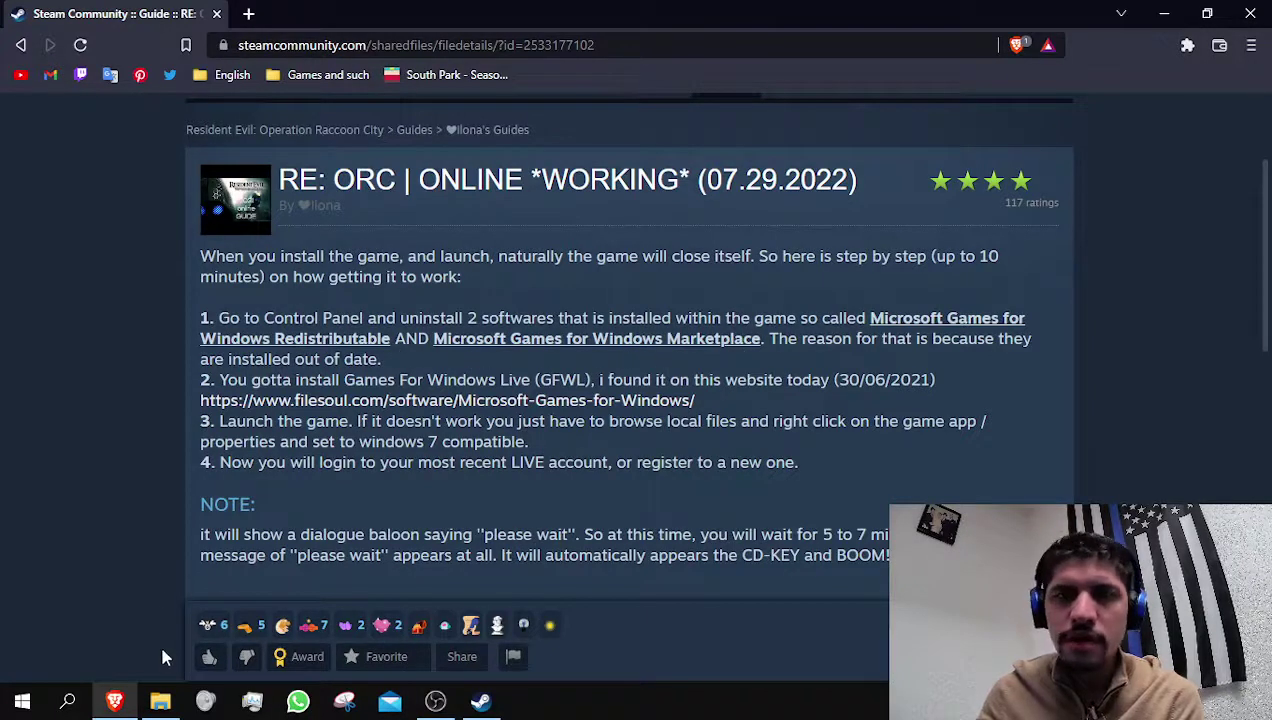
- Search 'app' and open Add or remove programs, maximized
left_click(58, 705)
type("app")
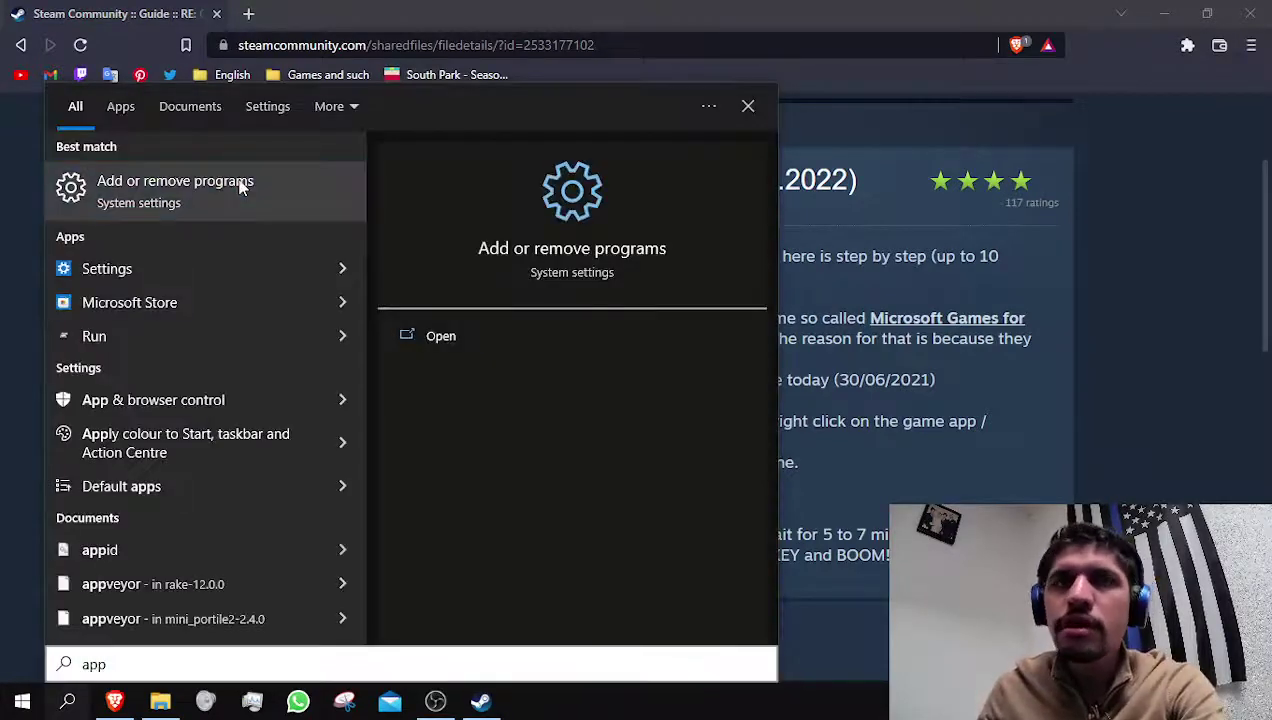
left_click(242, 188)
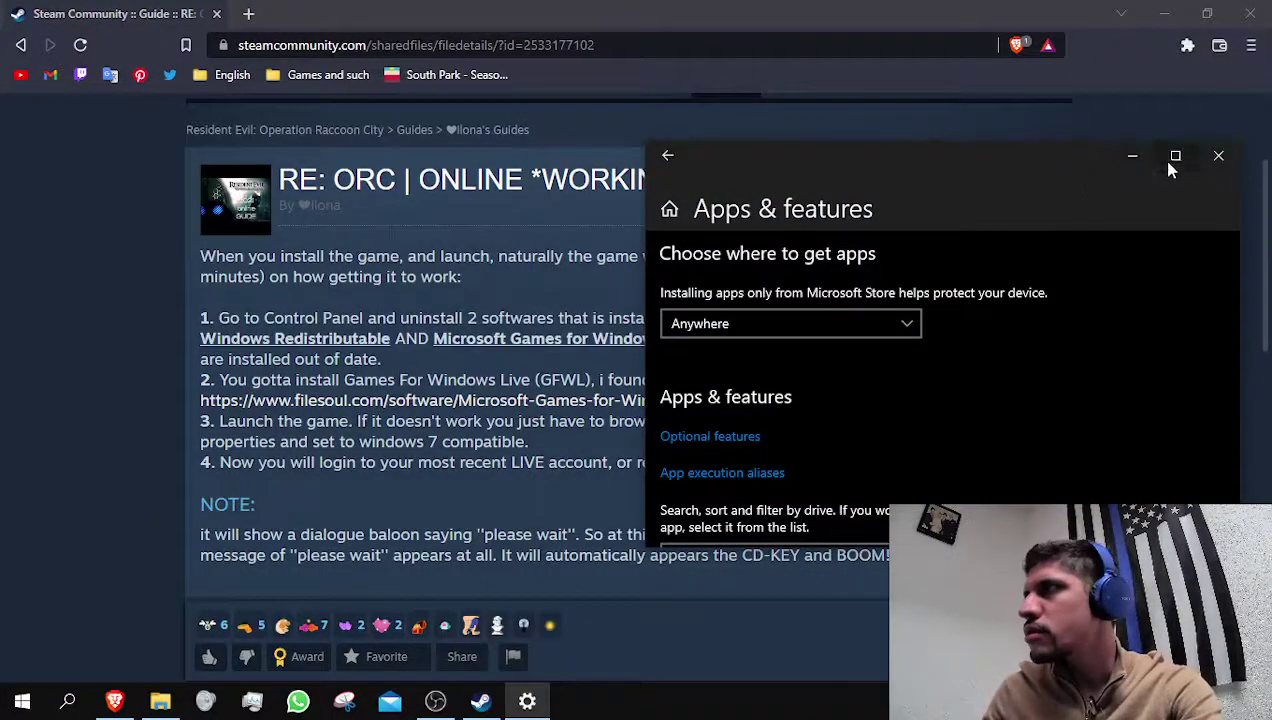
left_click(1172, 160)
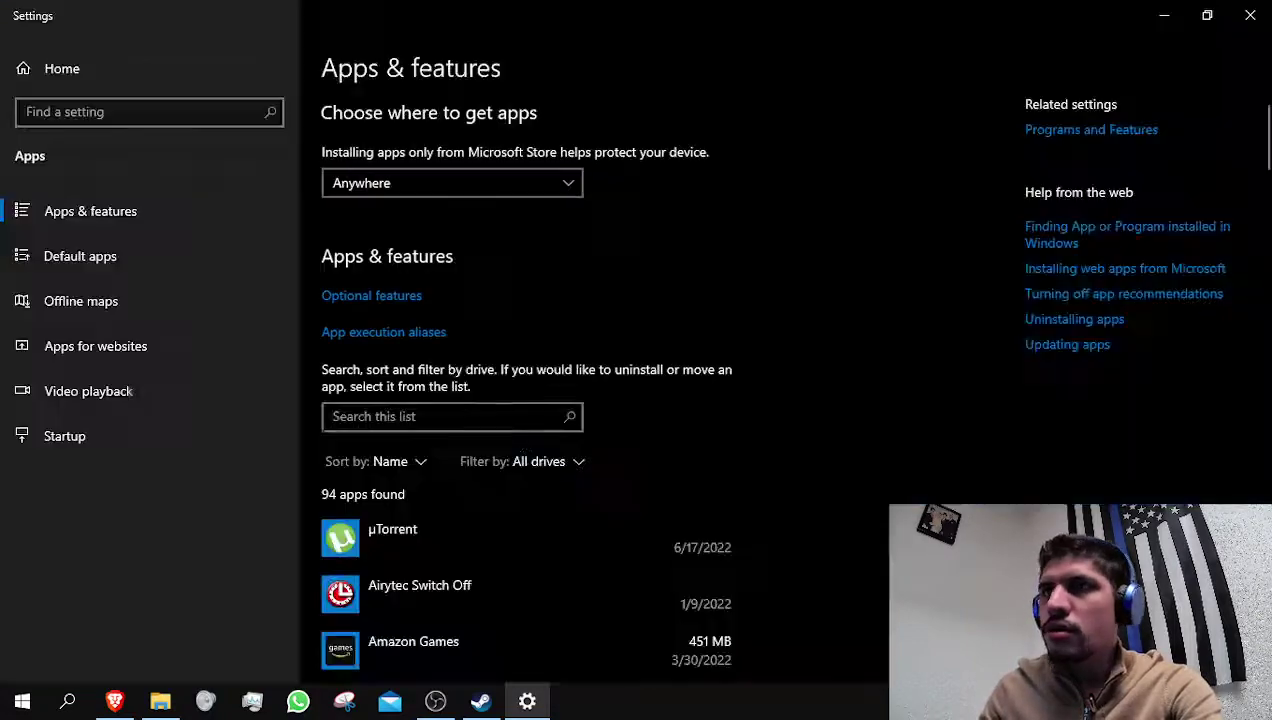
- Locate Microsoft Games for Windows - LIVE Redistributable 3.5.95.0 among installed apps, then minimize Settings
scroll(523, 479, "down", 8)
scroll(503, 575, "down", 10)
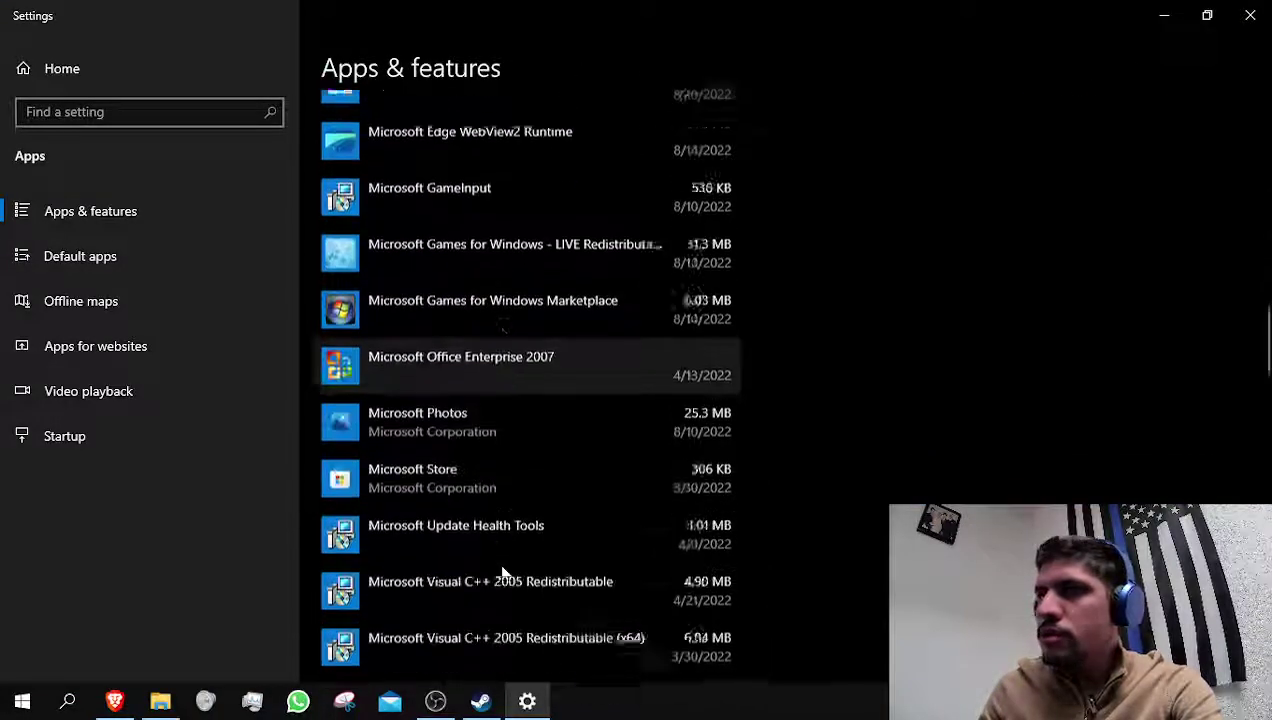
scroll(502, 573, "up", 3)
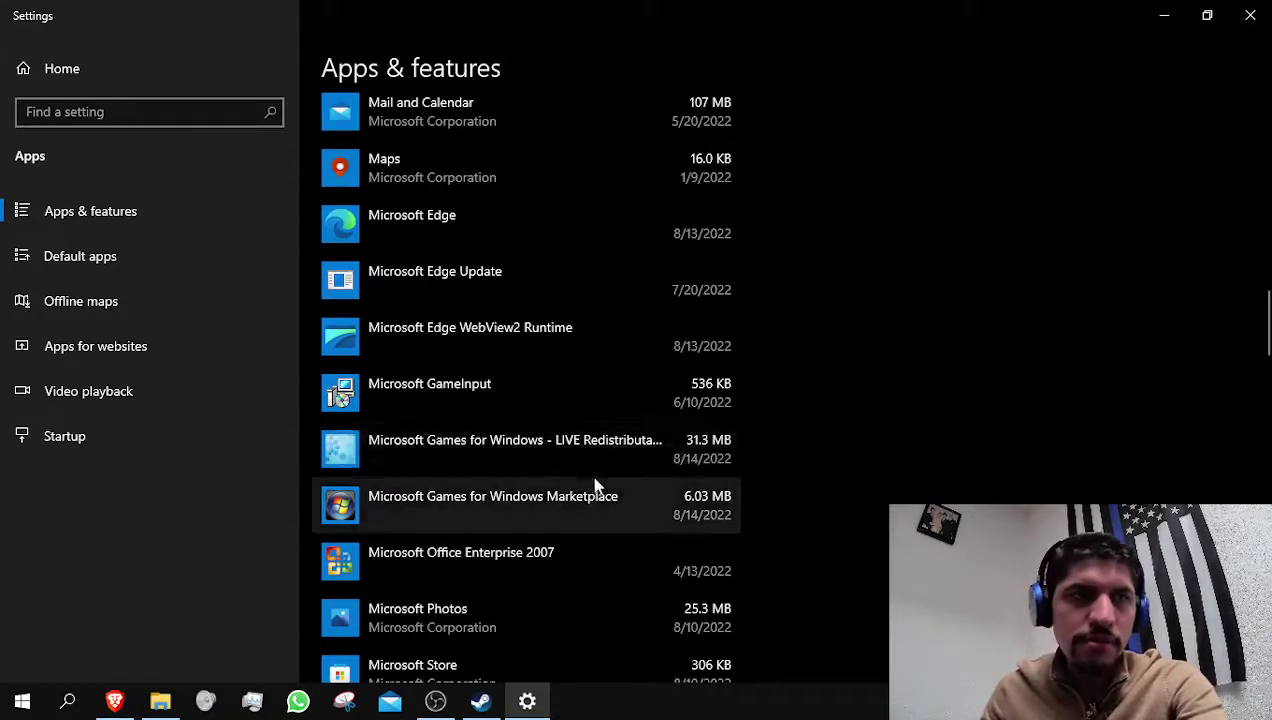
left_click(557, 412)
left_click(436, 508)
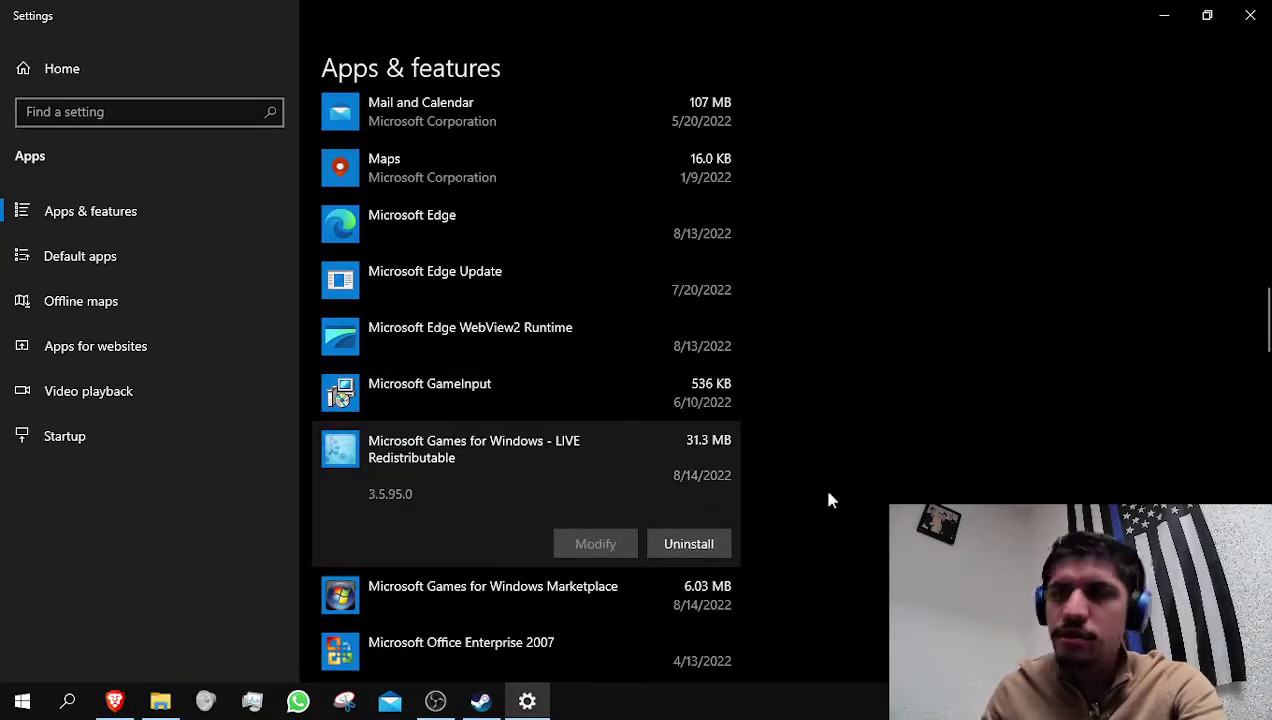
left_click(1164, 15)
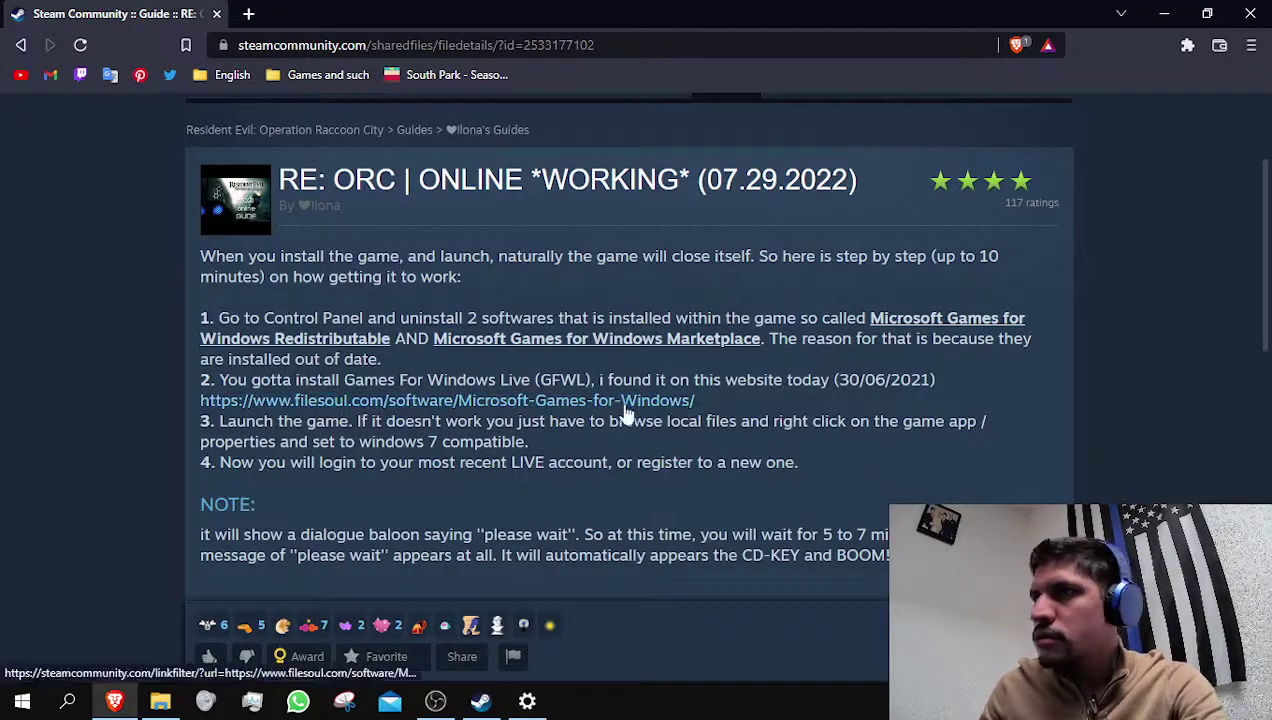
- Open the guide's filesoul link in a new tab and save the Microsoft Games for Windows 3.5.95.0 zip
left_click_drag(705, 403, 206, 408)
key("ctrl+c")
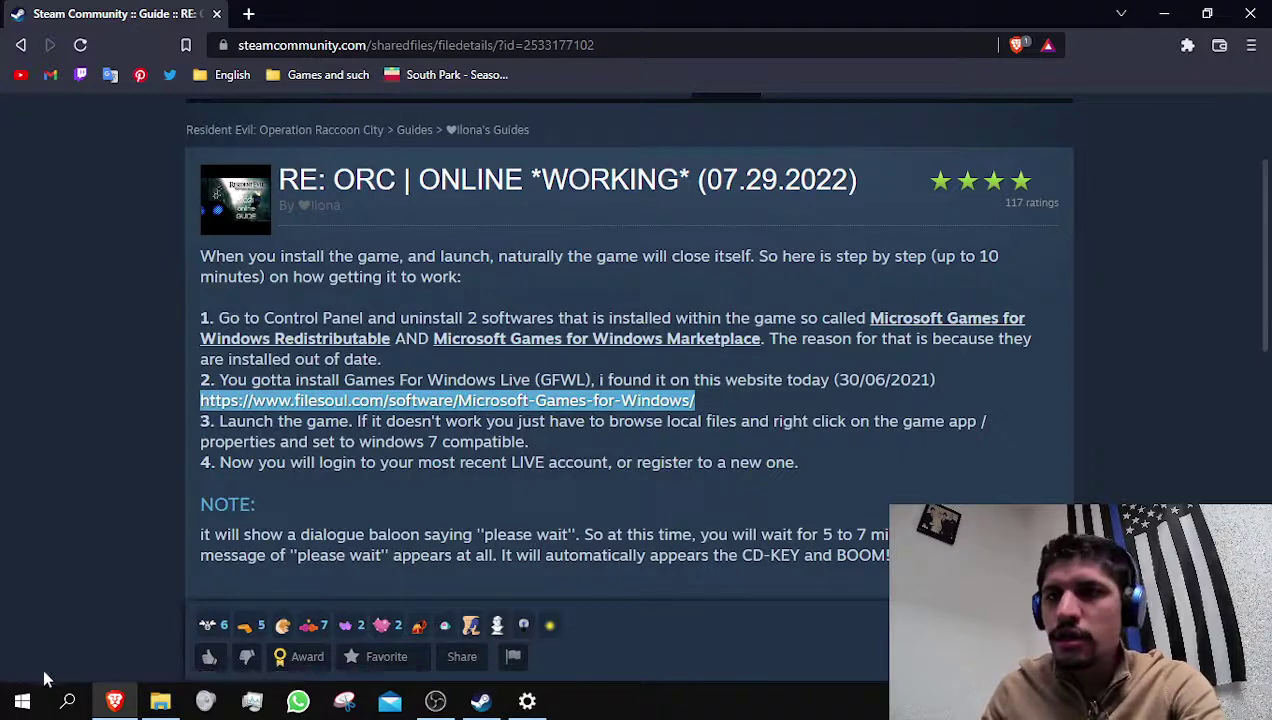
left_click(117, 702)
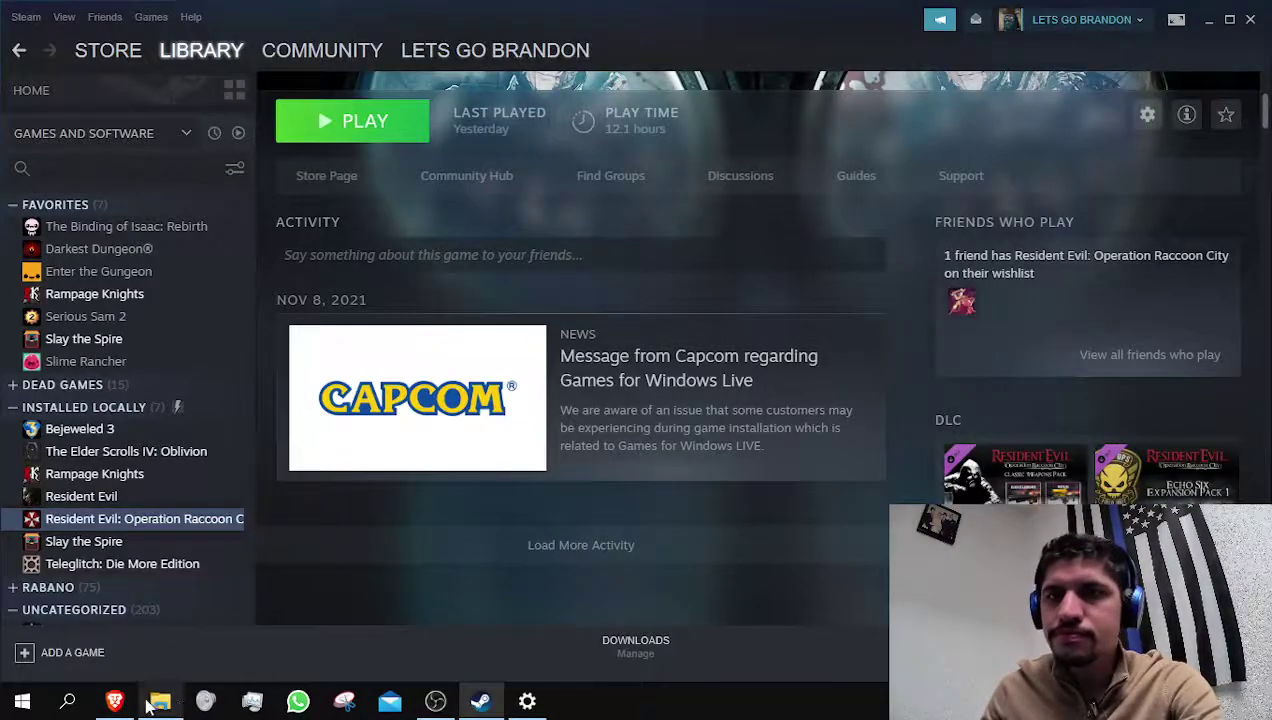
left_click(115, 702)
key("ctrl+t")
key("ctrl+v")
key("Return")
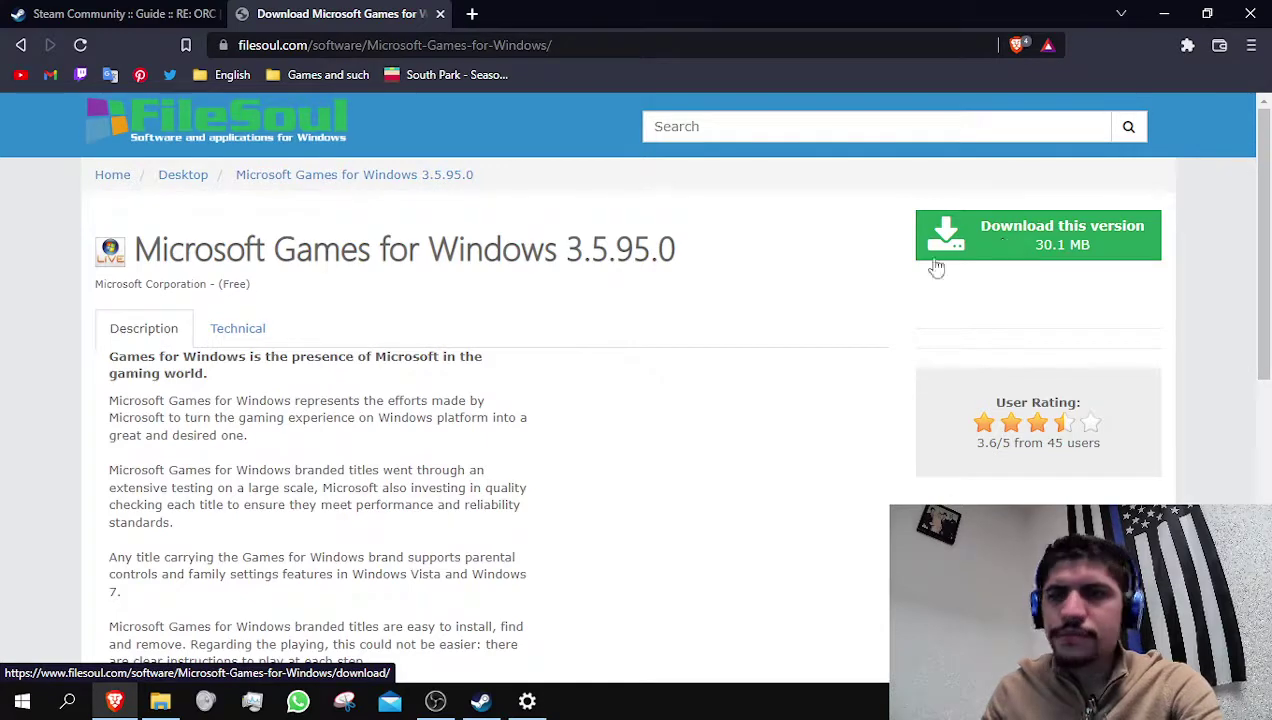
left_click(1044, 245)
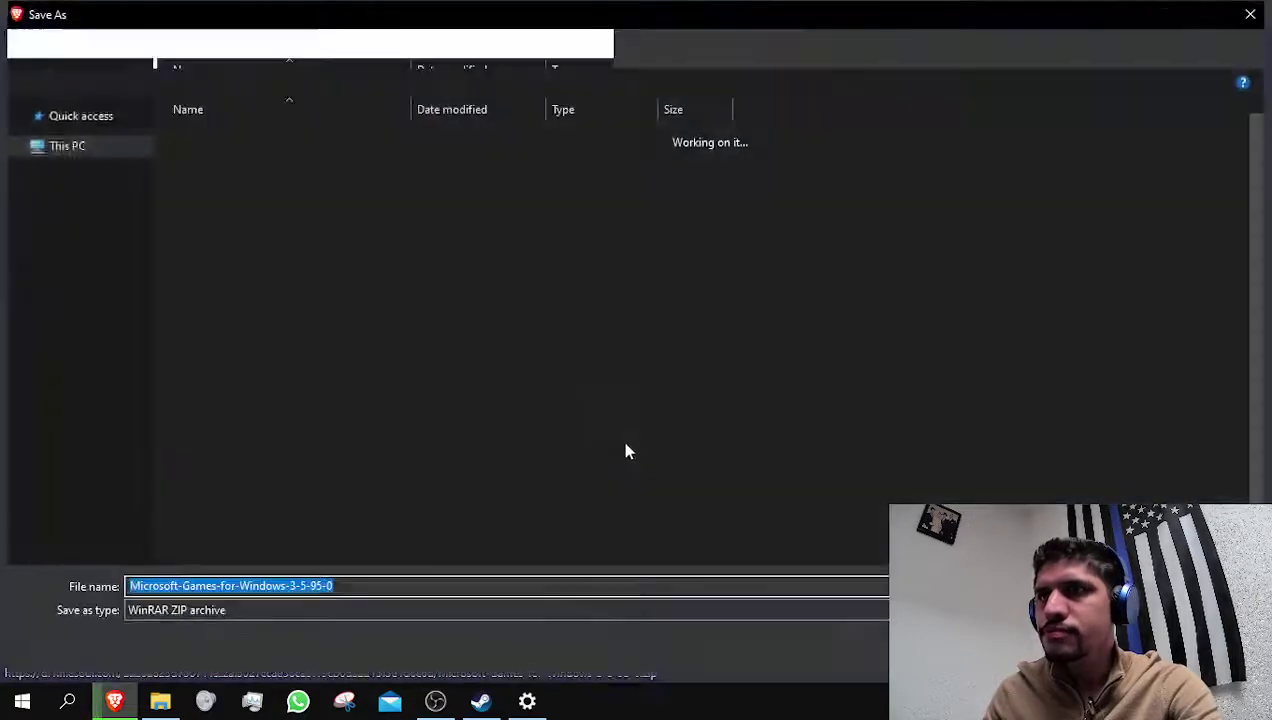
key("Return")
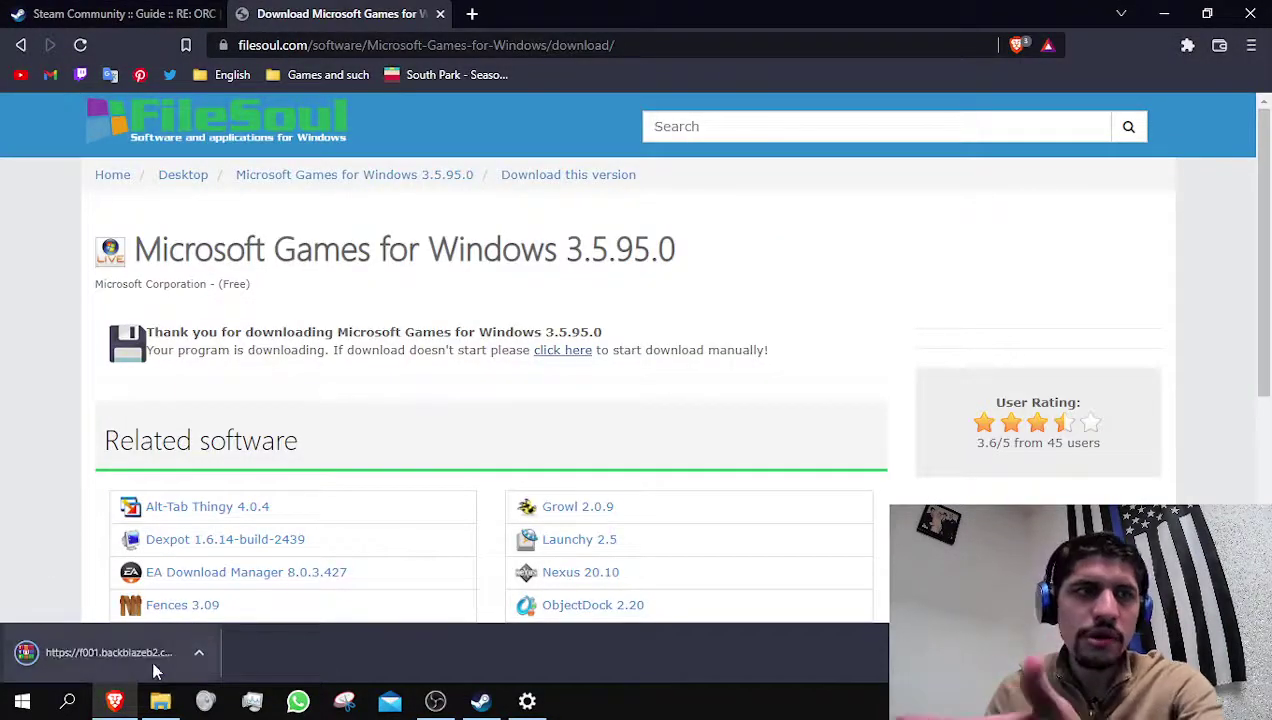
- Open the downloaded zip in WinRAR, dismiss the licence reminder, select gfwlivesetup.exe, then close WinRAR
left_click(145, 653)
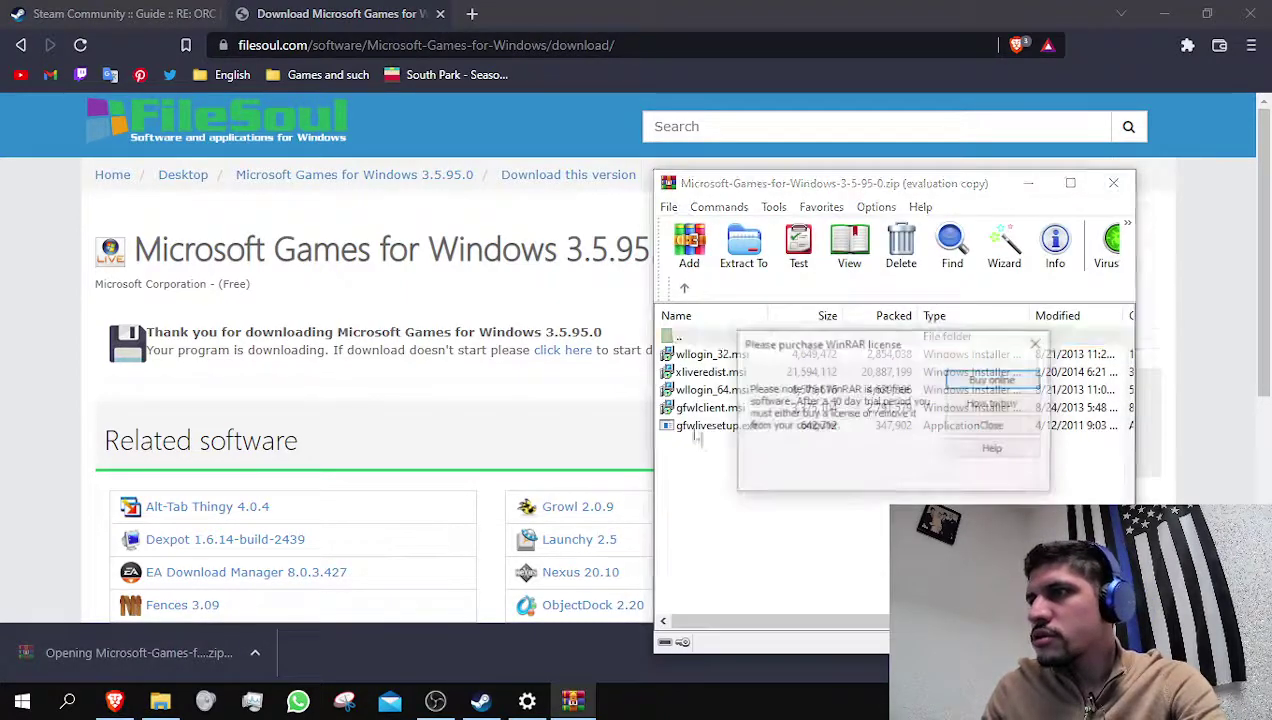
left_click(960, 428)
left_click(697, 429)
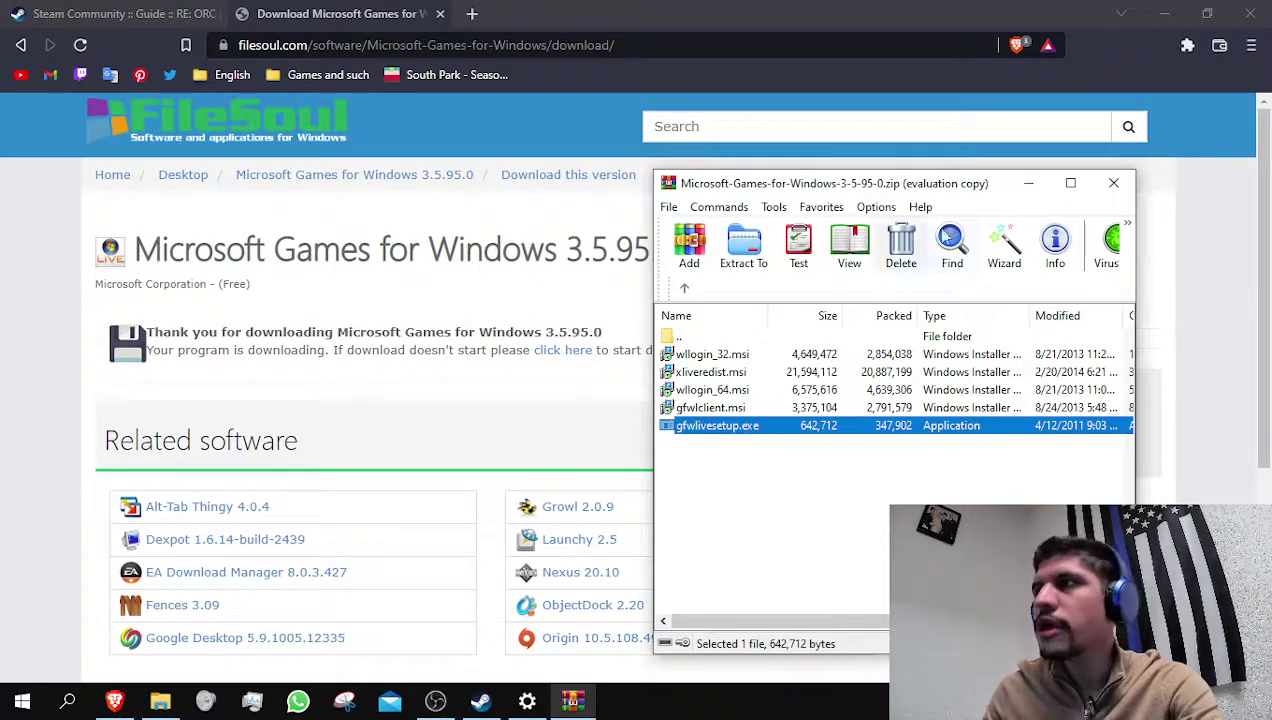
left_click(1113, 183)
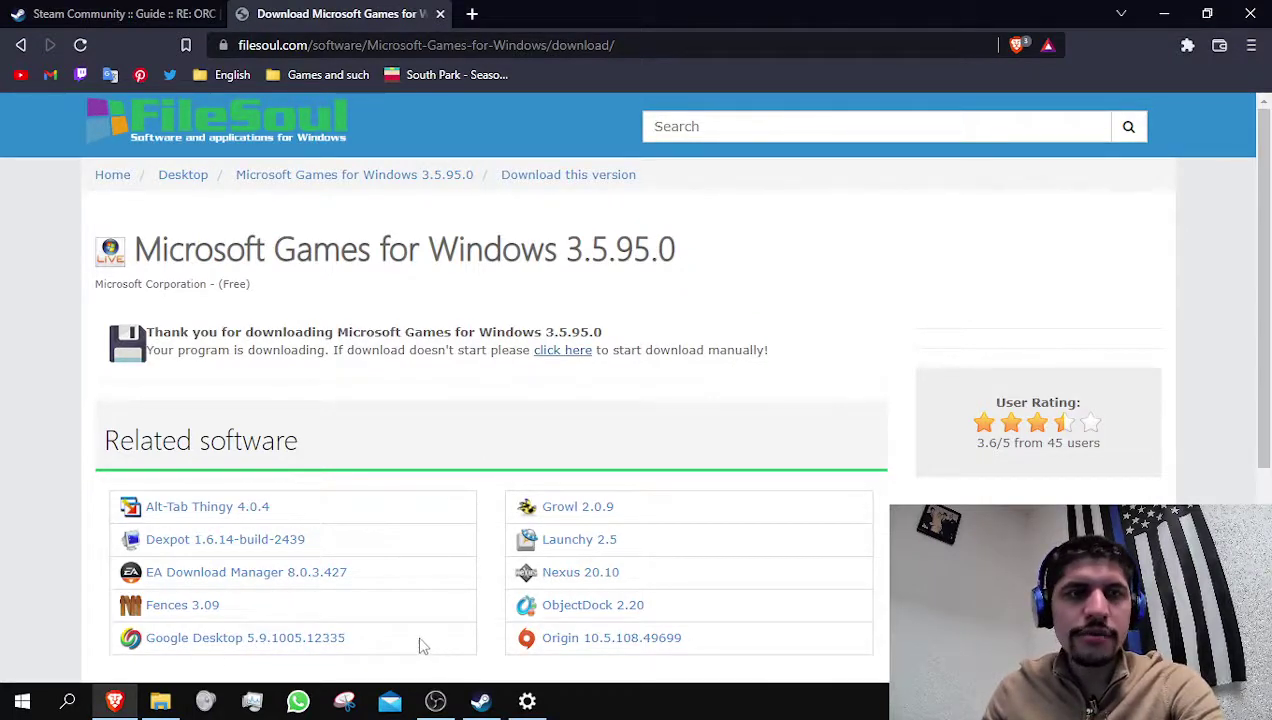
- Highlight the guide's Windows 7 compatibility step, then use Steam's Manage > Browse local files for the game
left_click(128, 13)
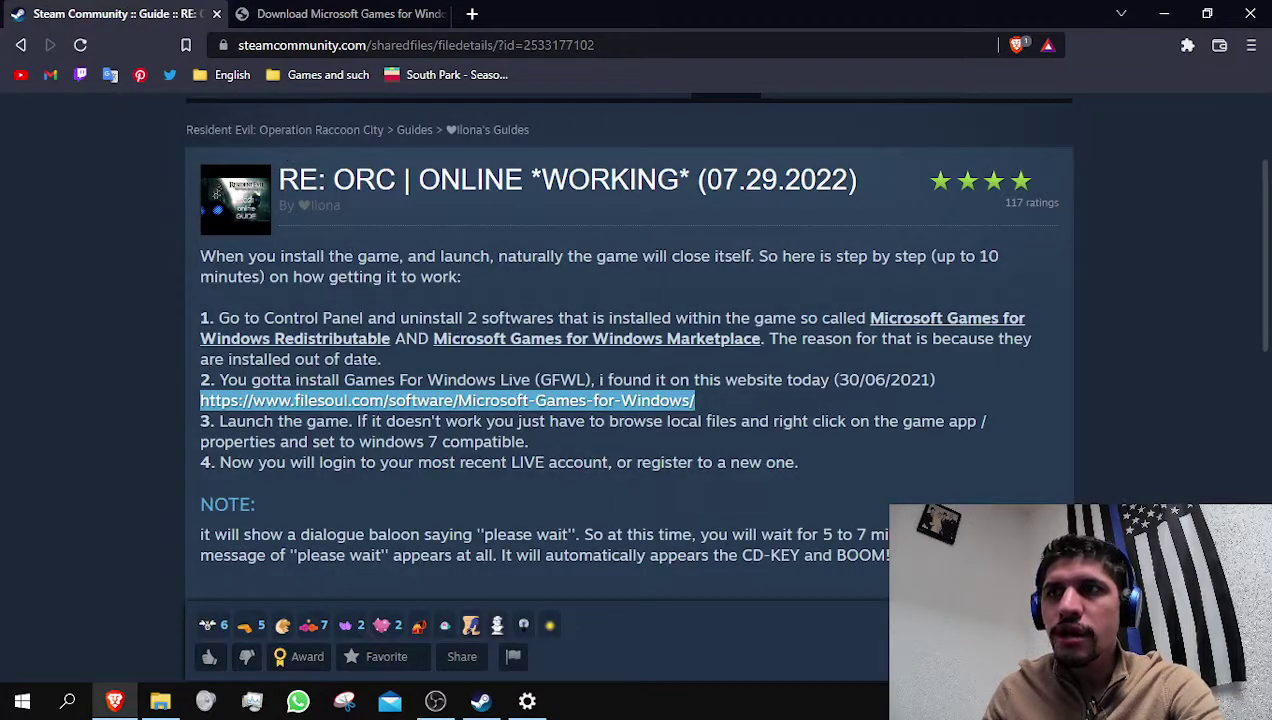
left_click_drag(528, 441, 360, 441)
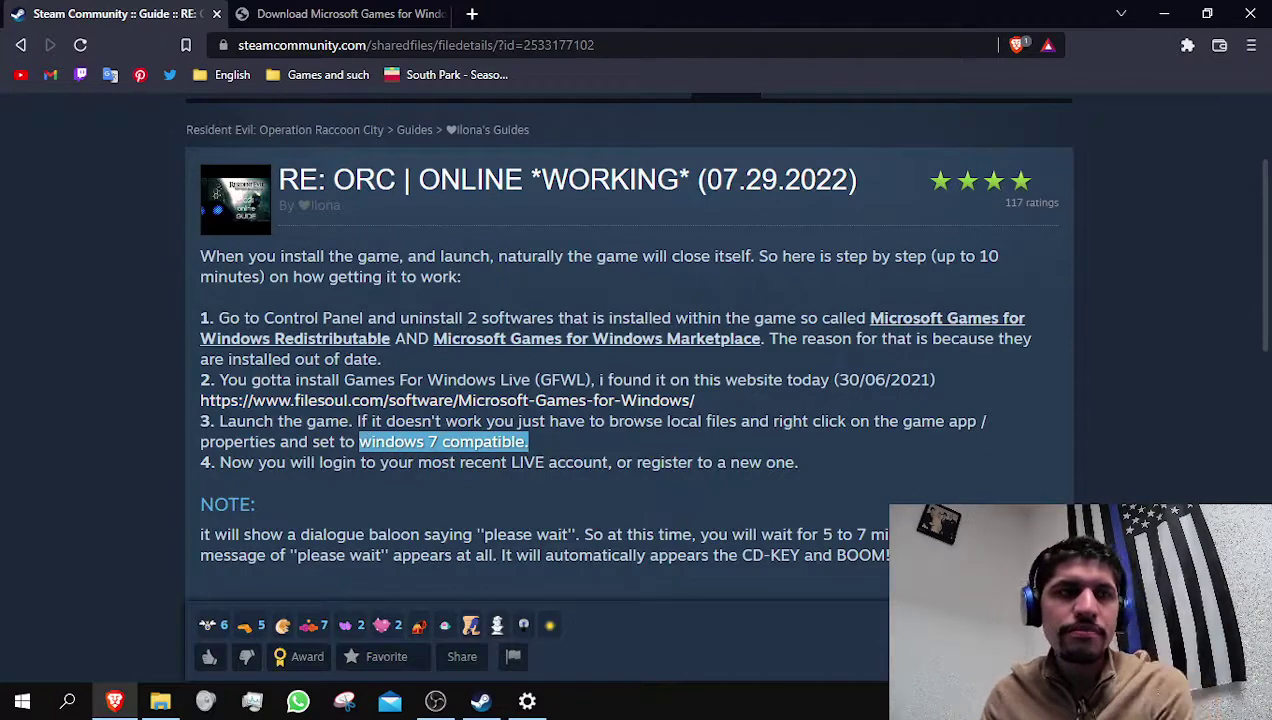
left_click(483, 706)
right_click(209, 529)
mouse_move(250, 490)
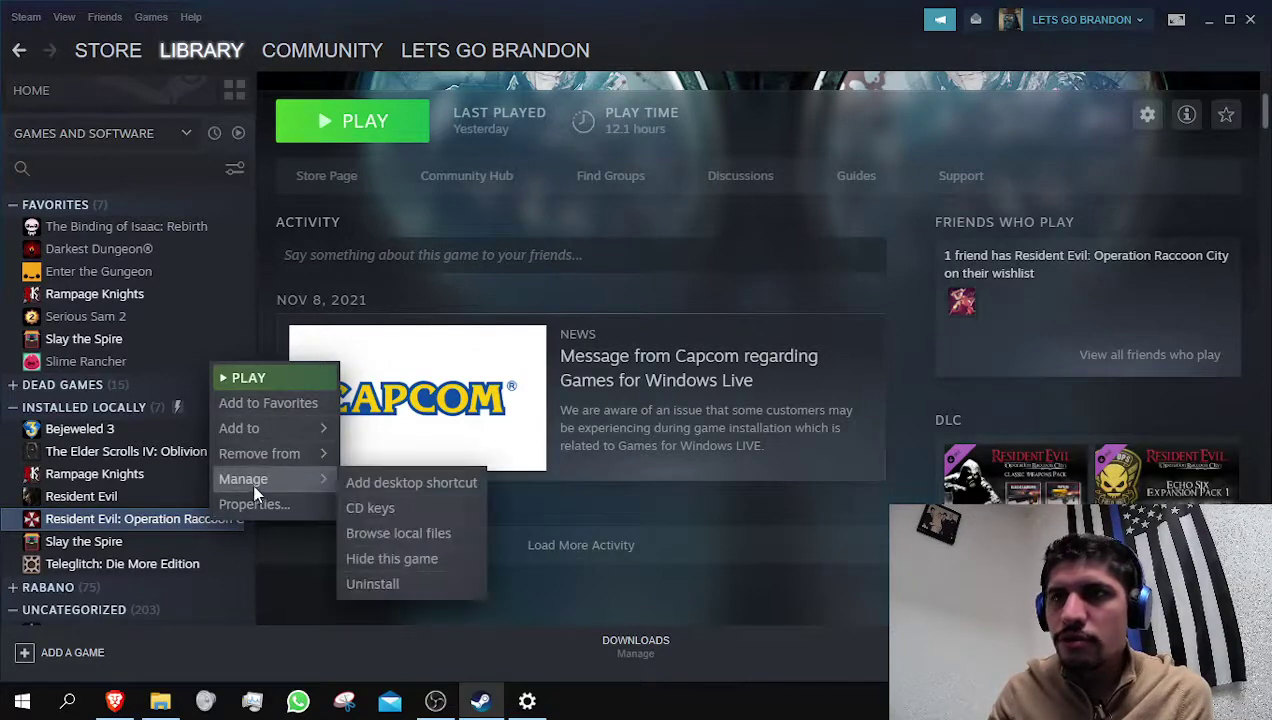
left_click(411, 533)
scroll(401, 516, "down", 4)
- Set RaccoonCity's Properties to run in Windows 7 compatibility mode, then close the install folder
left_click(349, 487)
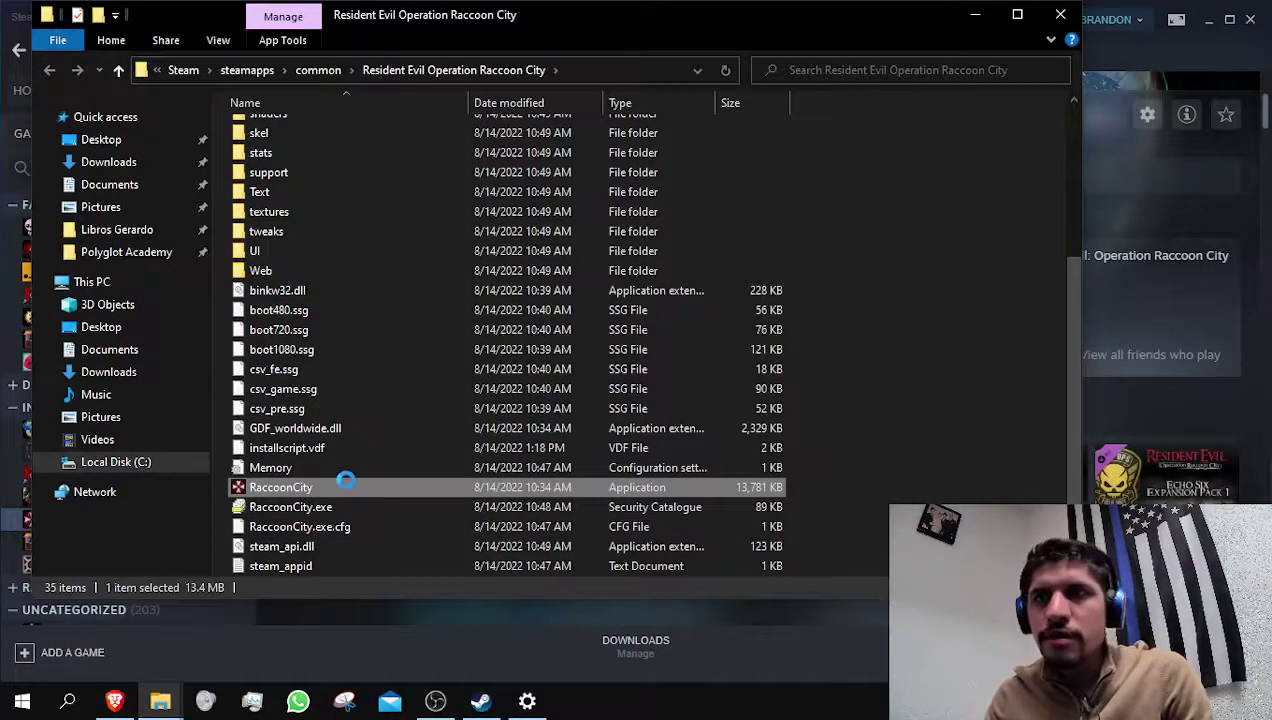
right_click(349, 487)
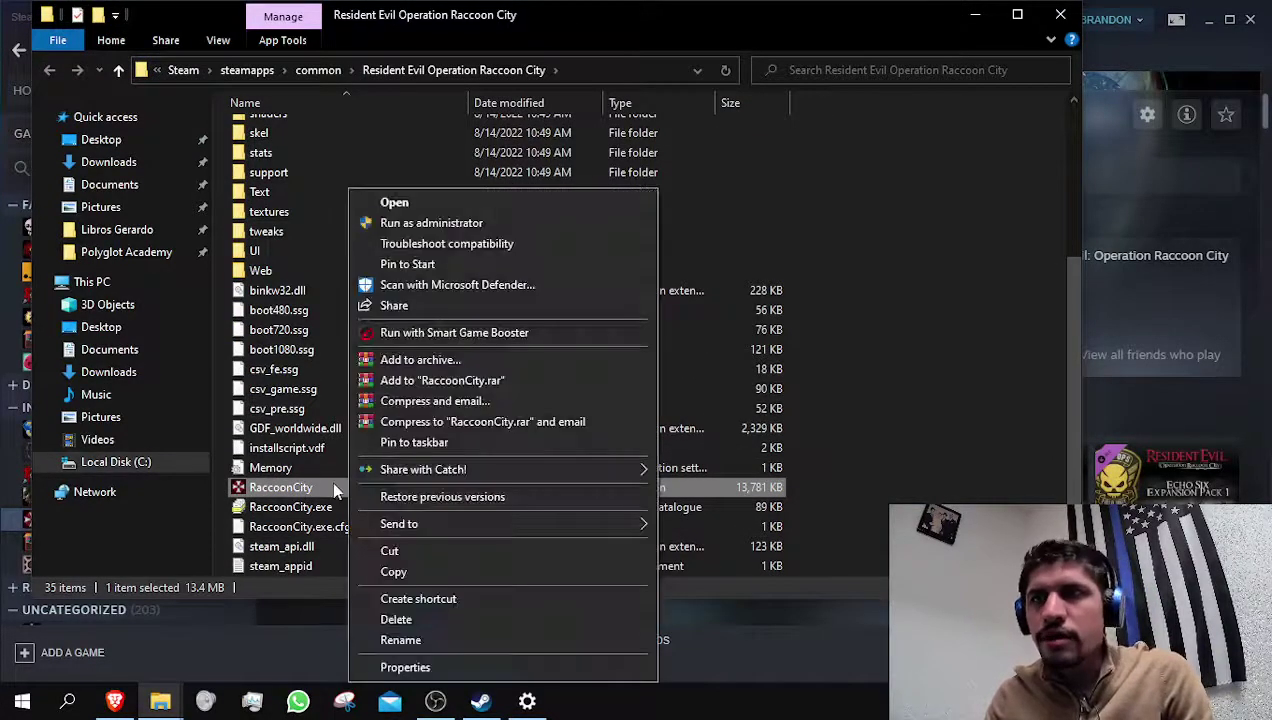
left_click(405, 666)
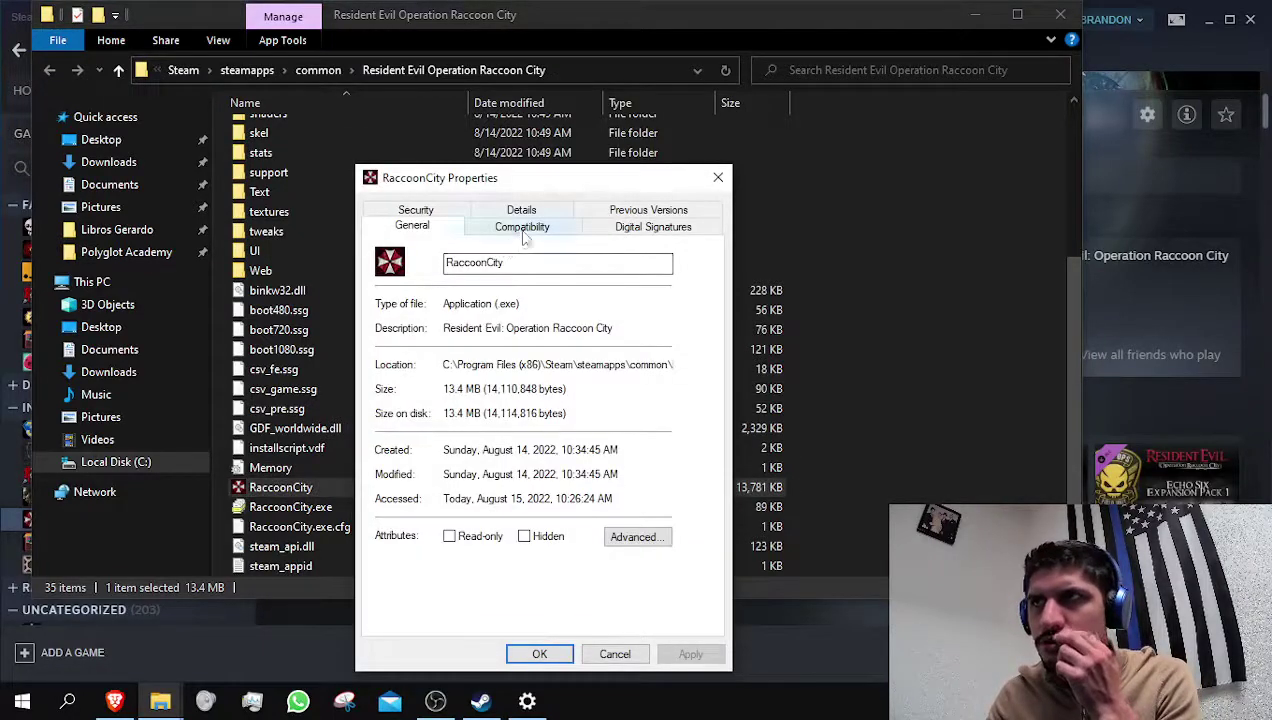
left_click(522, 228)
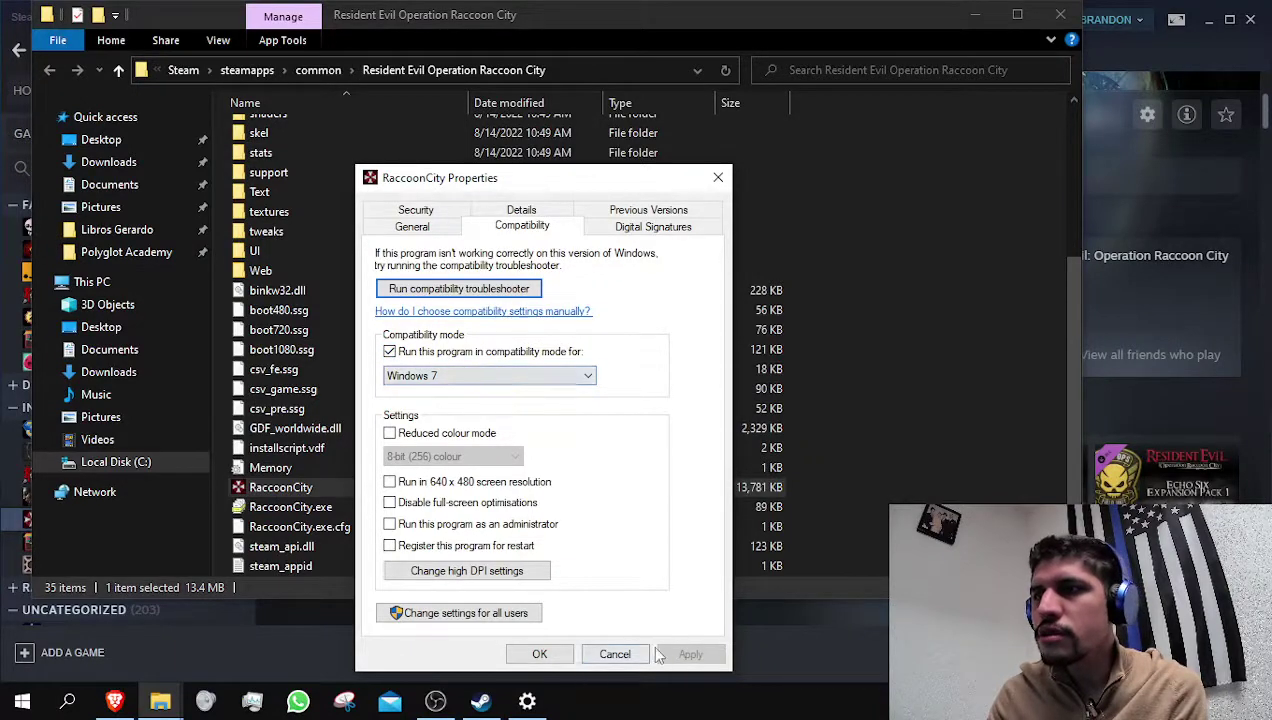
left_click(540, 654)
left_click(1060, 14)
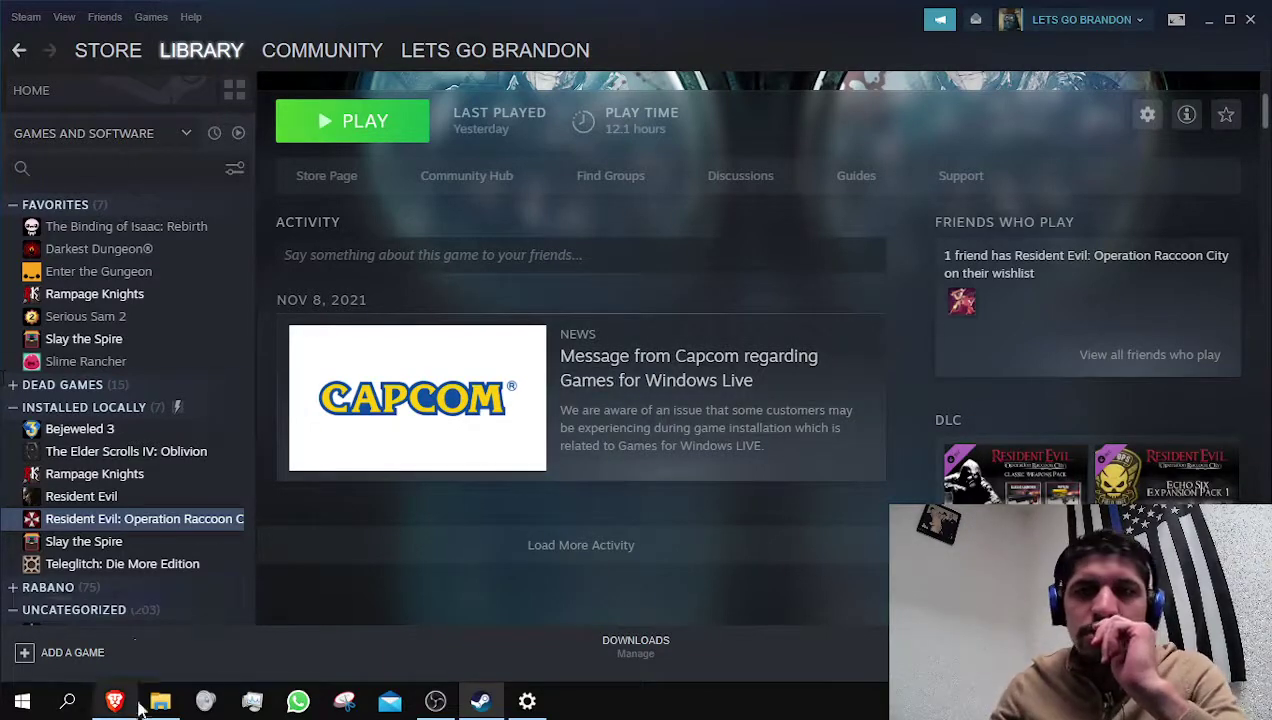
- Back in Brave, scroll down and highlight the NOTE about the CD-KEY arriving after 5-7 minutes
left_click(137, 704)
scroll(313, 446, "down", 1)
left_click_drag(998, 463, 152, 456)
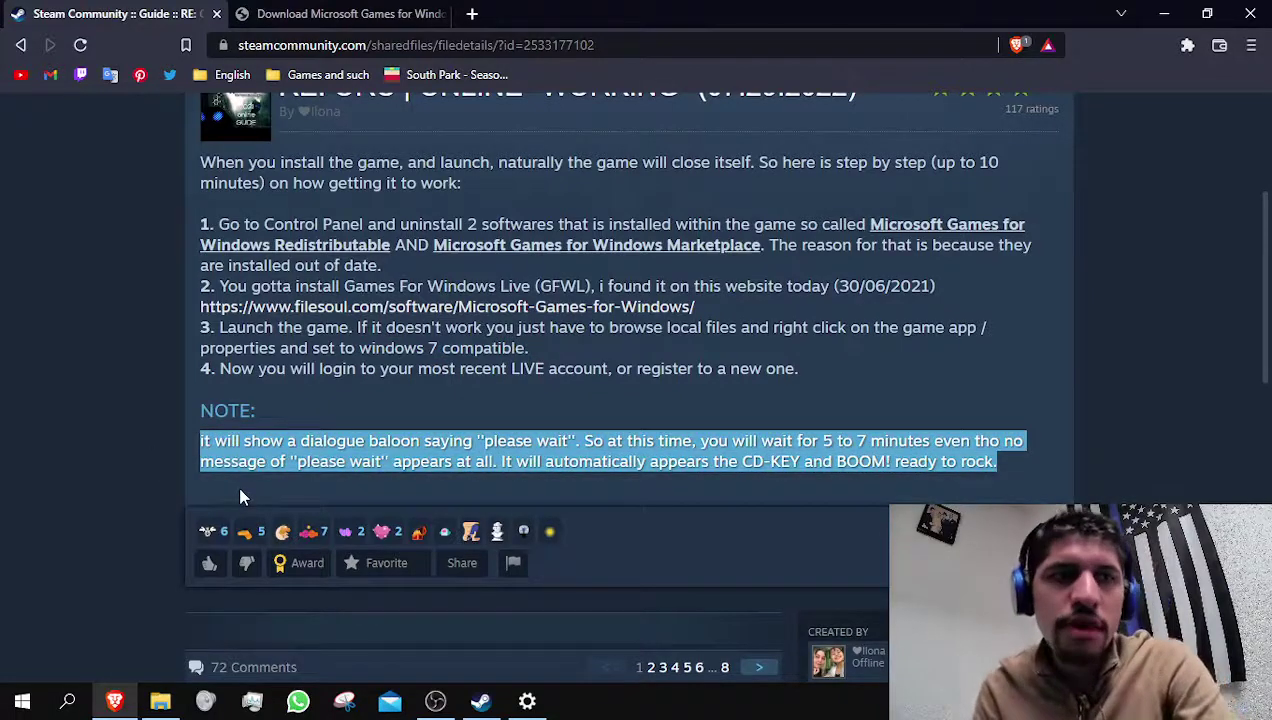